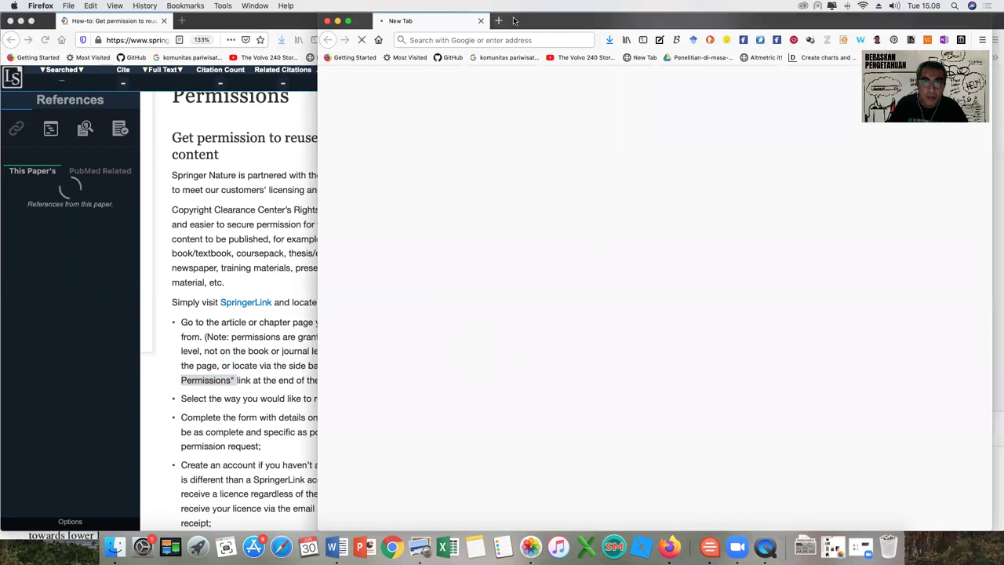
Dock the RightsLink page as a tab and switch between it and the Springer permissions help page.
left_click_drag(663, 52, 789, 22)
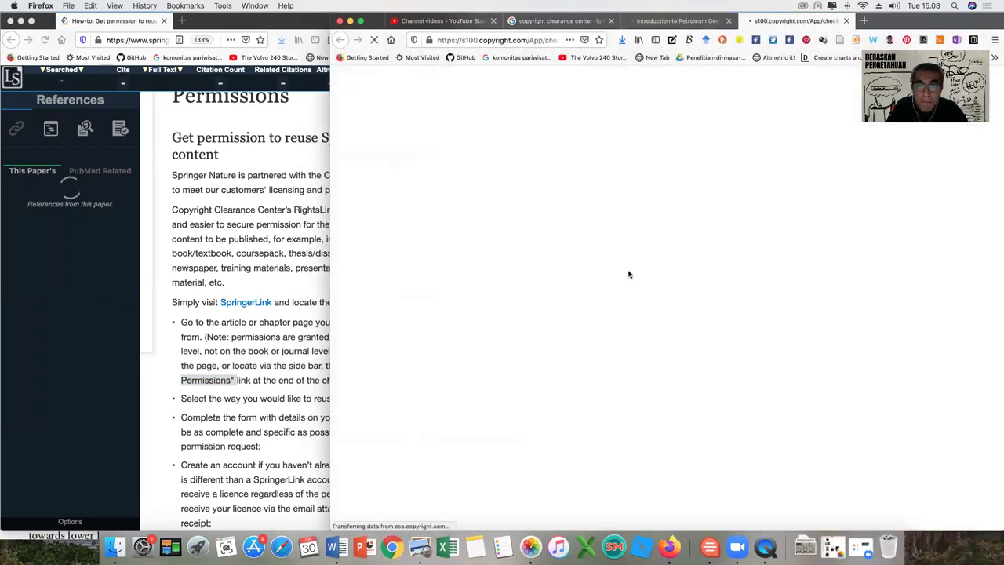
left_click(272, 197)
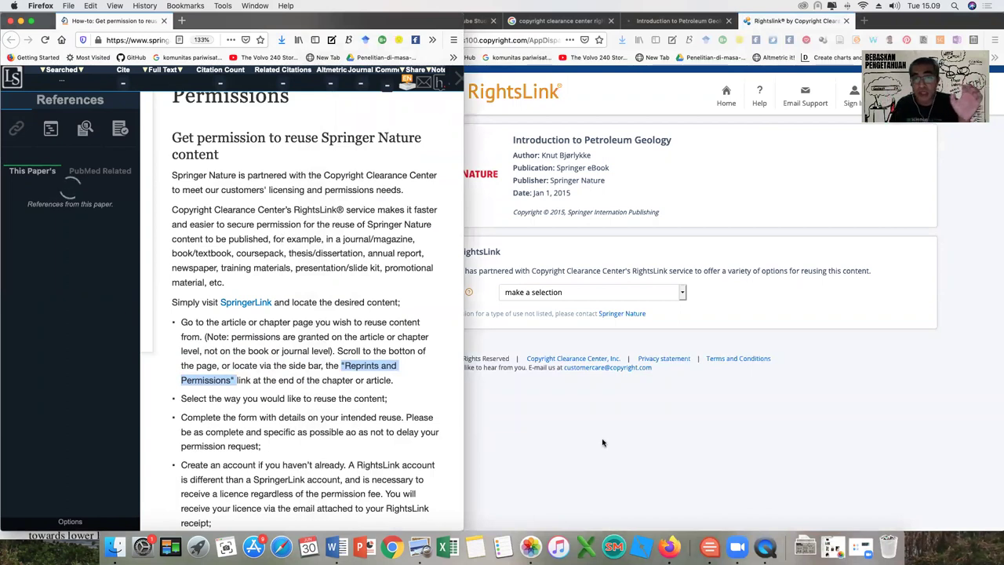
left_click(641, 447)
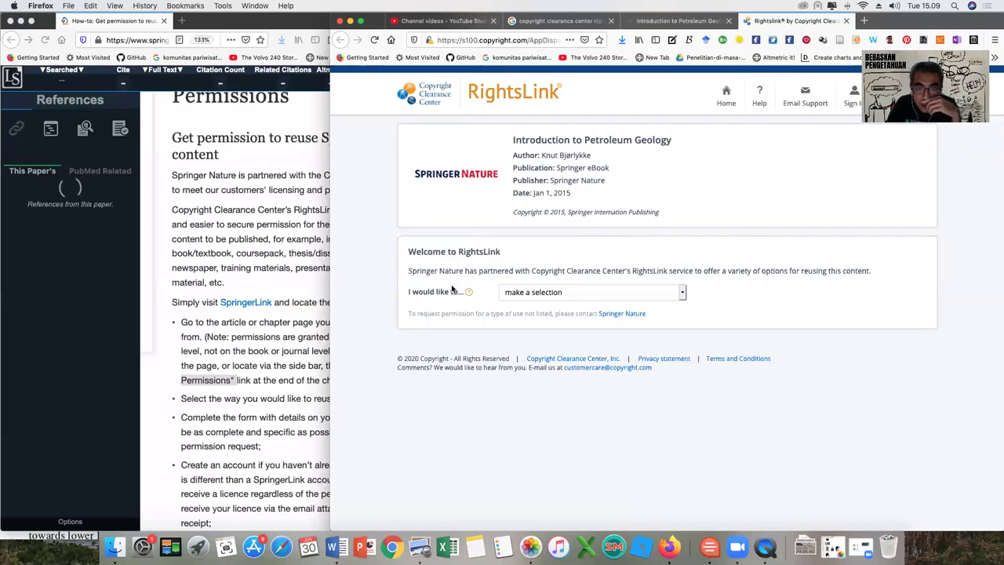
Check the Springer help step on choosing how to reuse, then list RightsLink's reuse-type options.
left_click(266, 380)
scroll(266, 381, "down", 3)
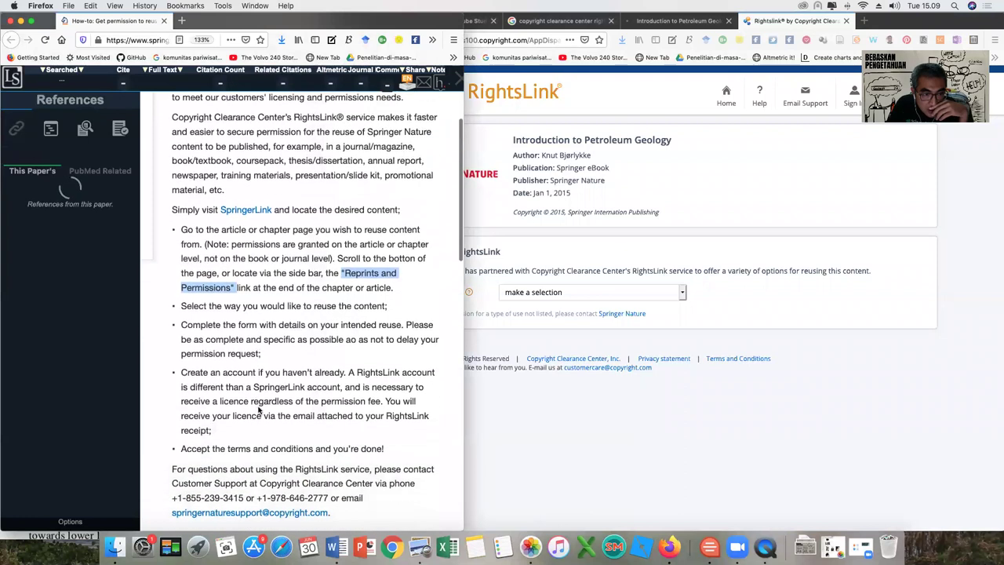
left_click_drag(260, 301, 387, 301)
left_click(615, 444)
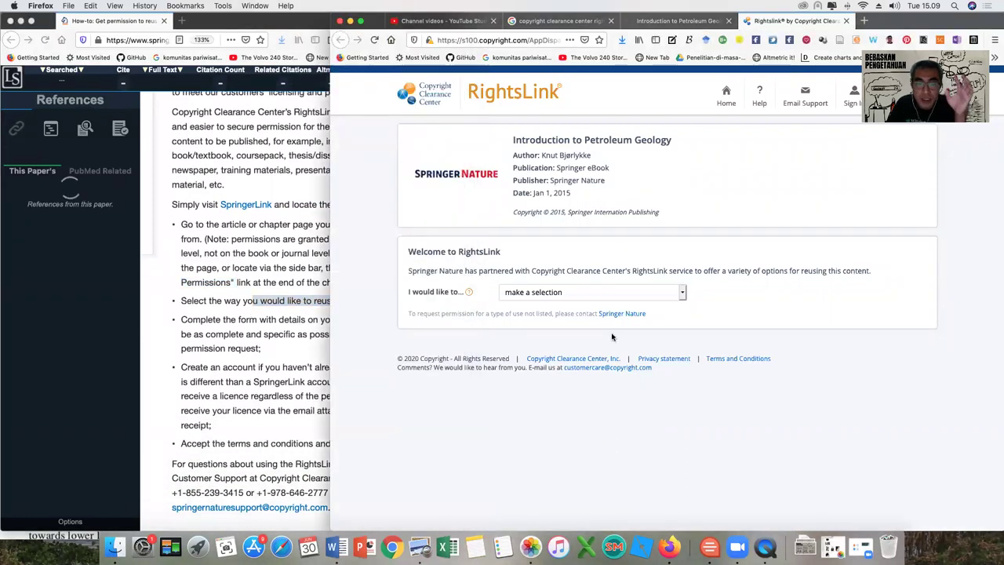
left_click(583, 294)
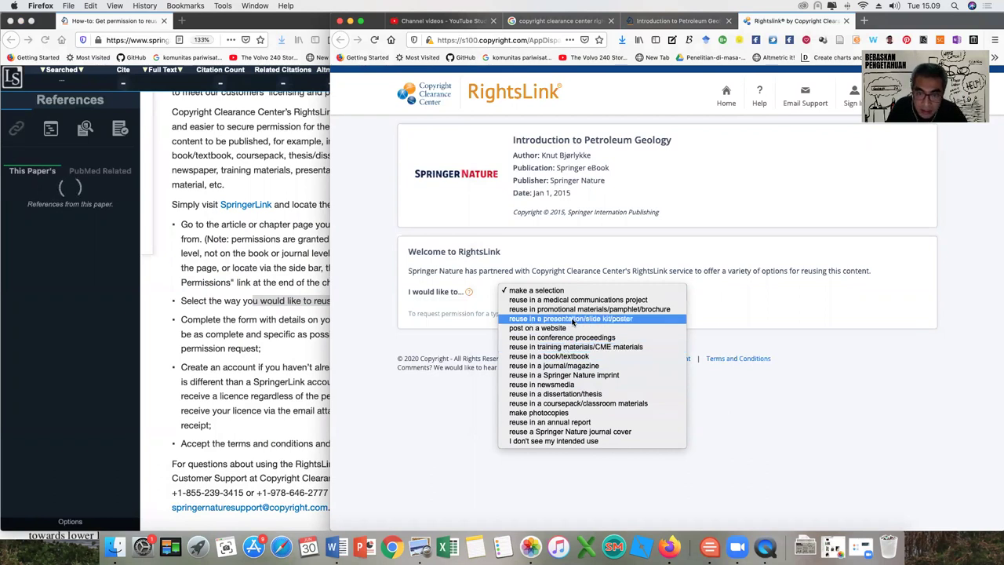
Choose presentation/slide kit/poster reuse, academic/university requester, no pharma sponsorship, and print and electronic format.
left_click(573, 320)
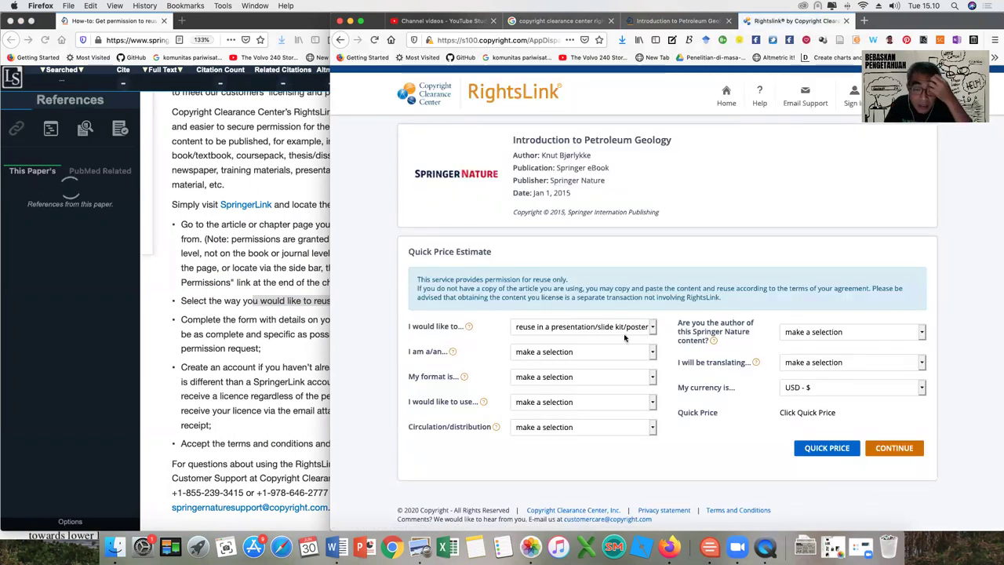
left_click(575, 355)
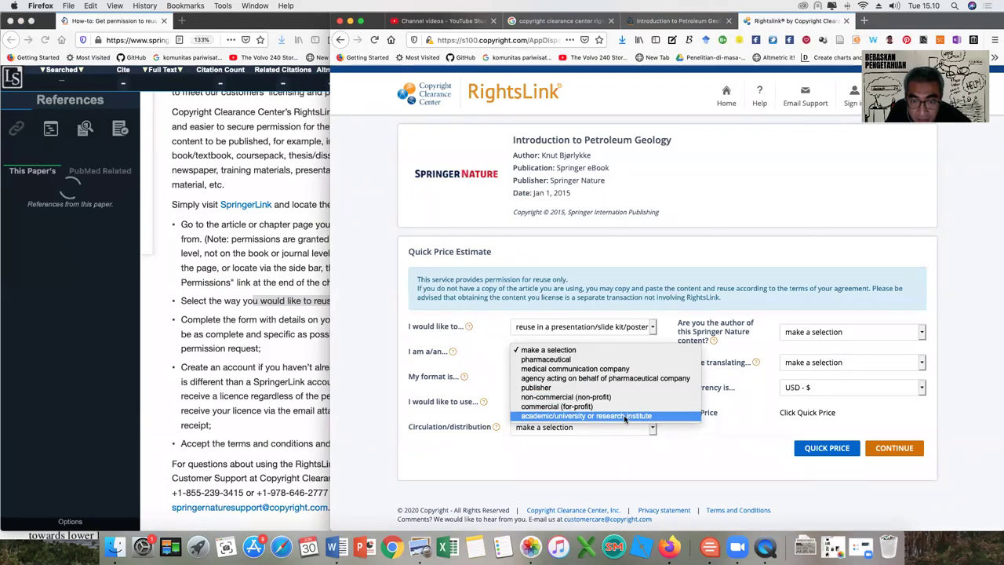
left_click(624, 415)
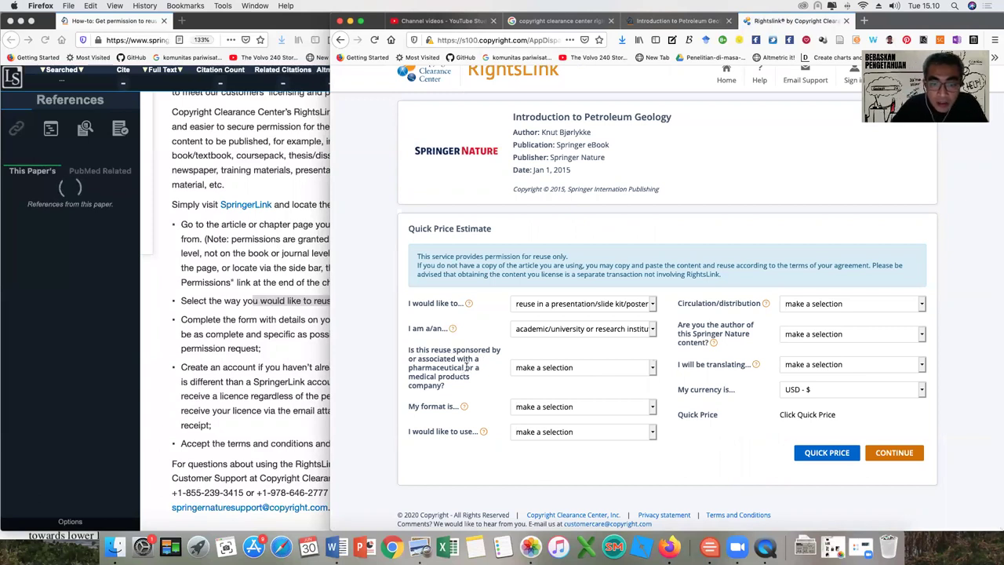
left_click(539, 369)
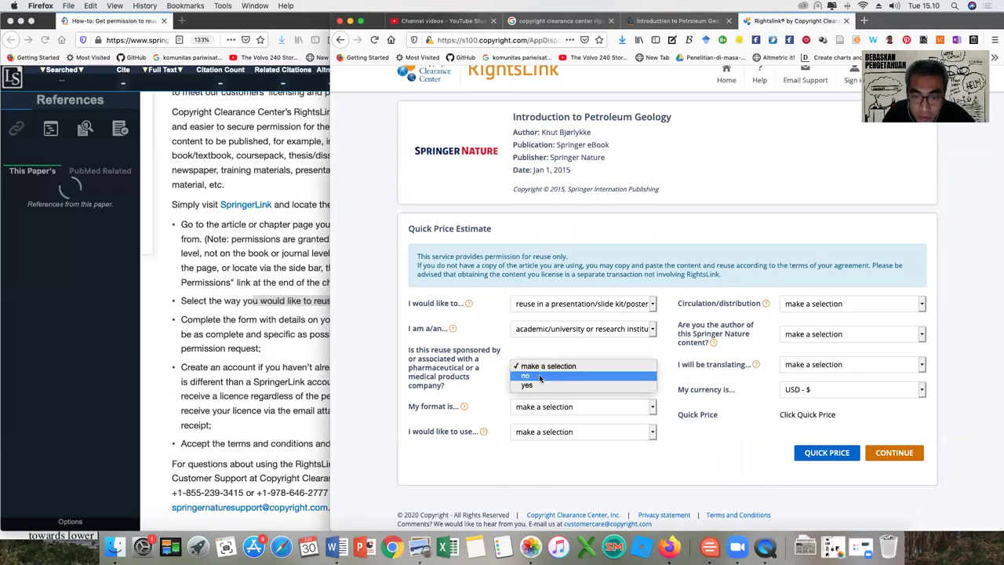
left_click(543, 381)
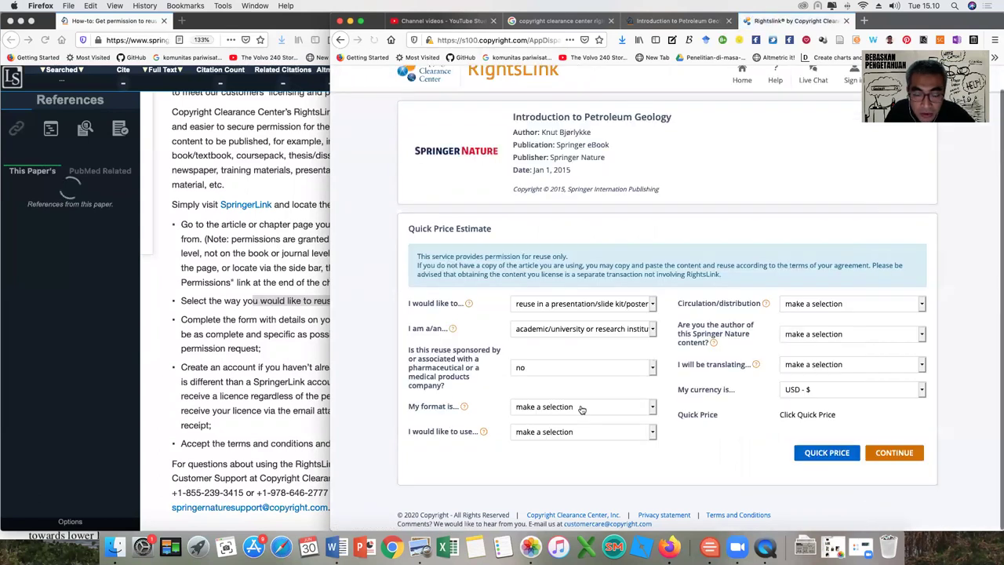
left_click(580, 409)
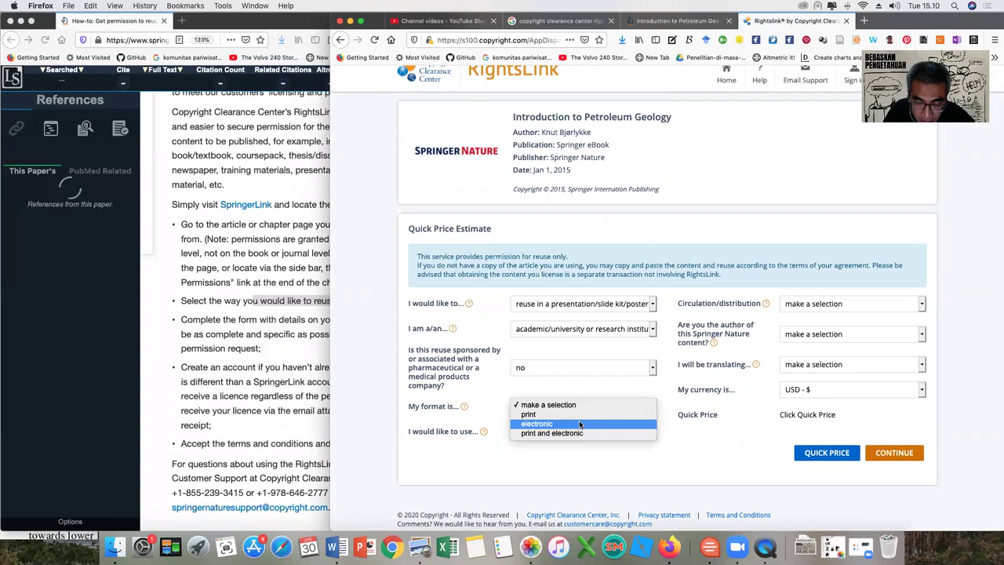
left_click(581, 433)
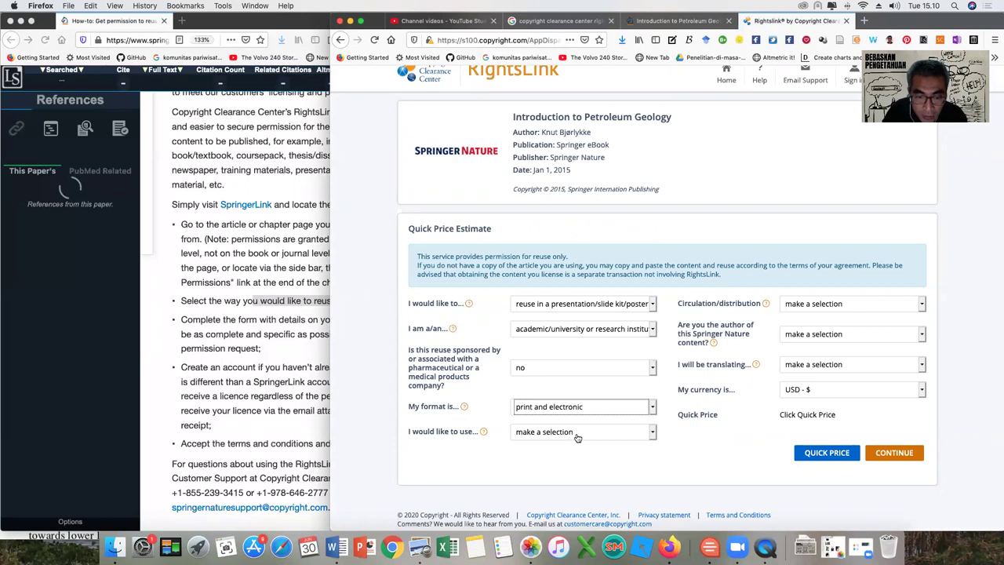
left_click(577, 436)
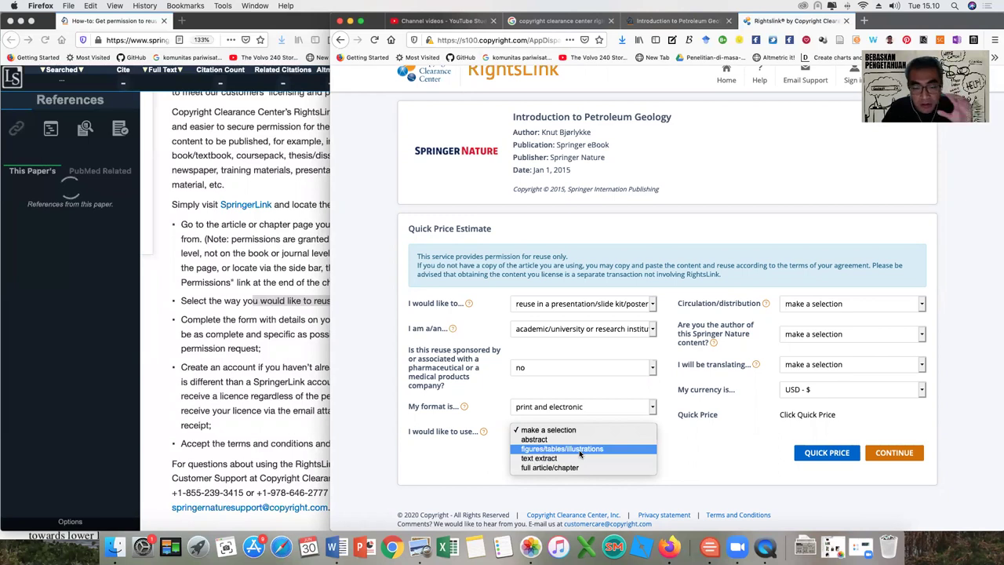
Reuse figures/tables/illustrations, enter 'Figure 1' as the figure count, and set circulation to 2000–4999.
left_click(580, 453)
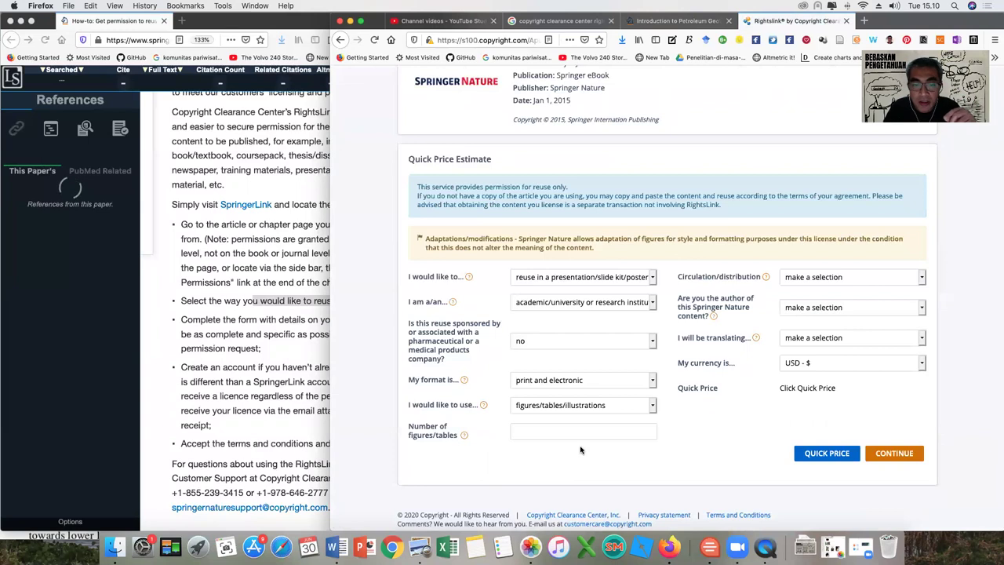
left_click(577, 405)
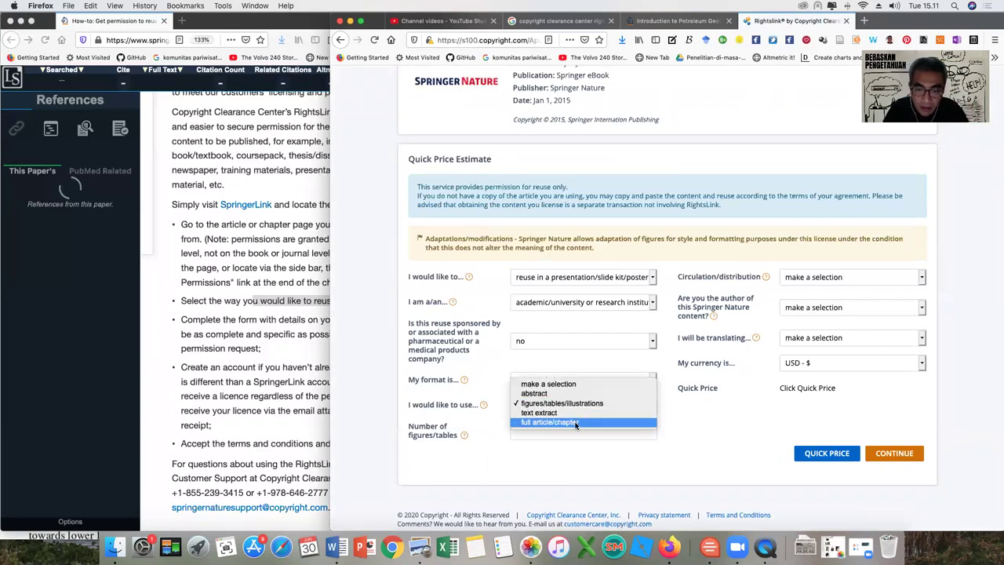
left_click(577, 404)
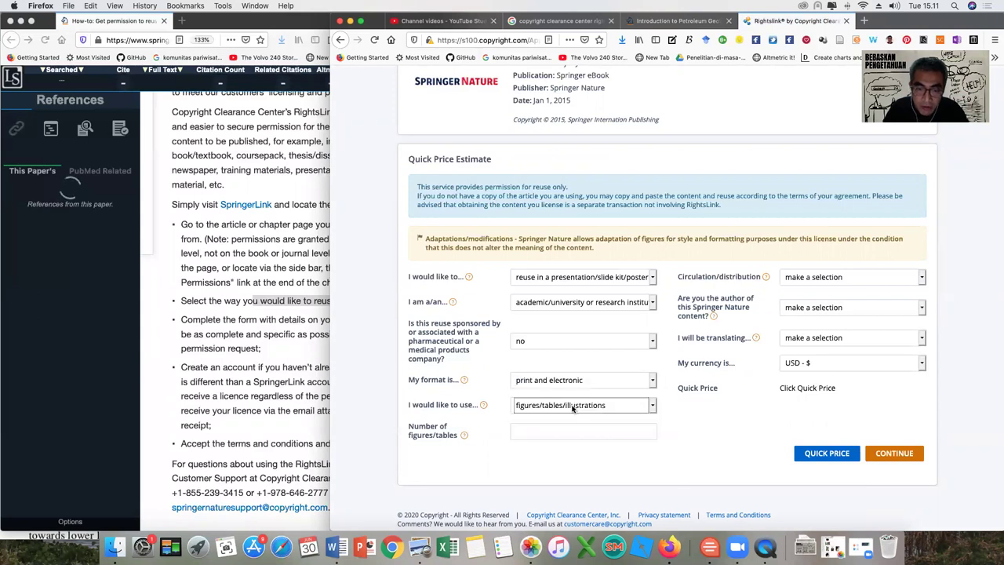
left_click(518, 429)
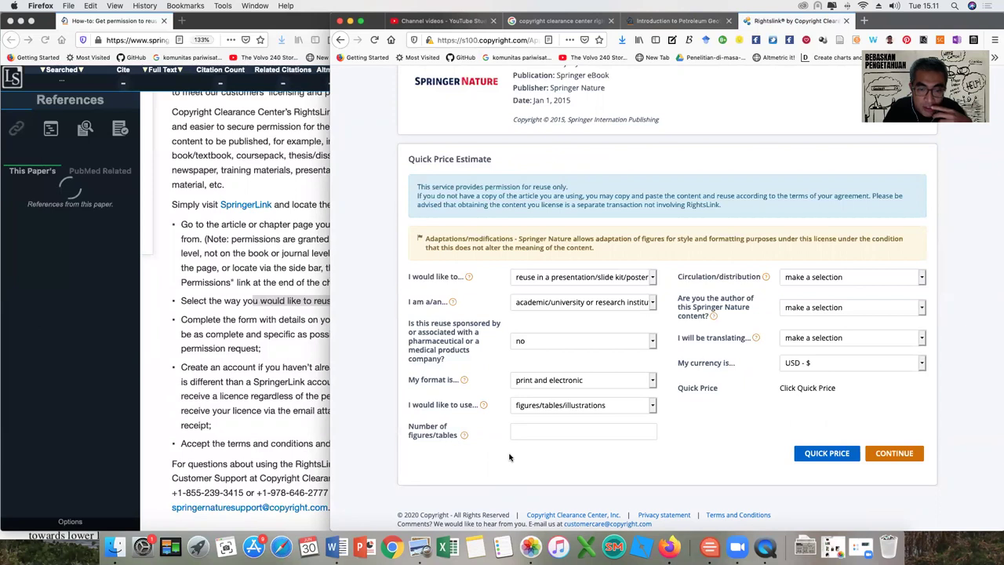
type("Figure 1.1")
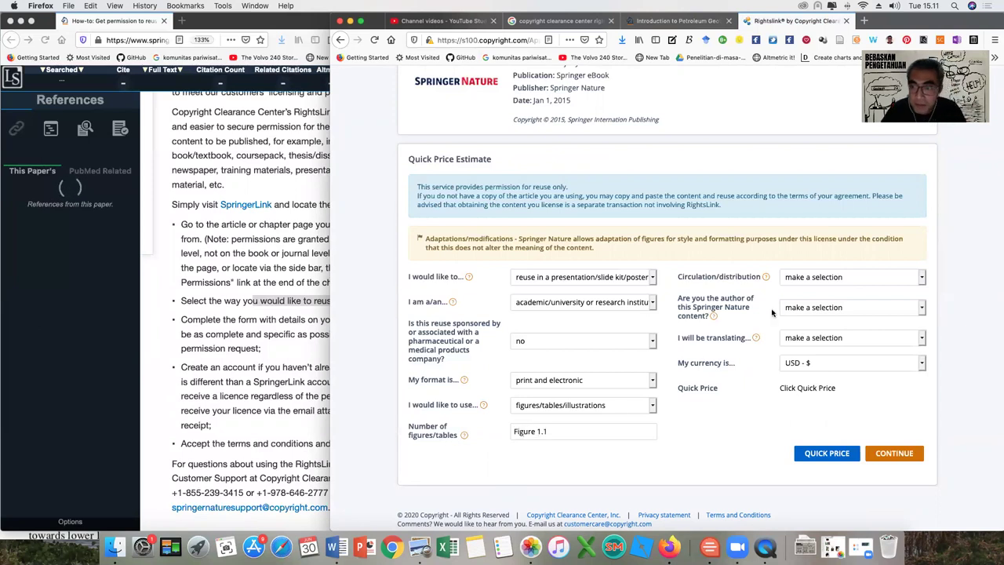
left_click(808, 285)
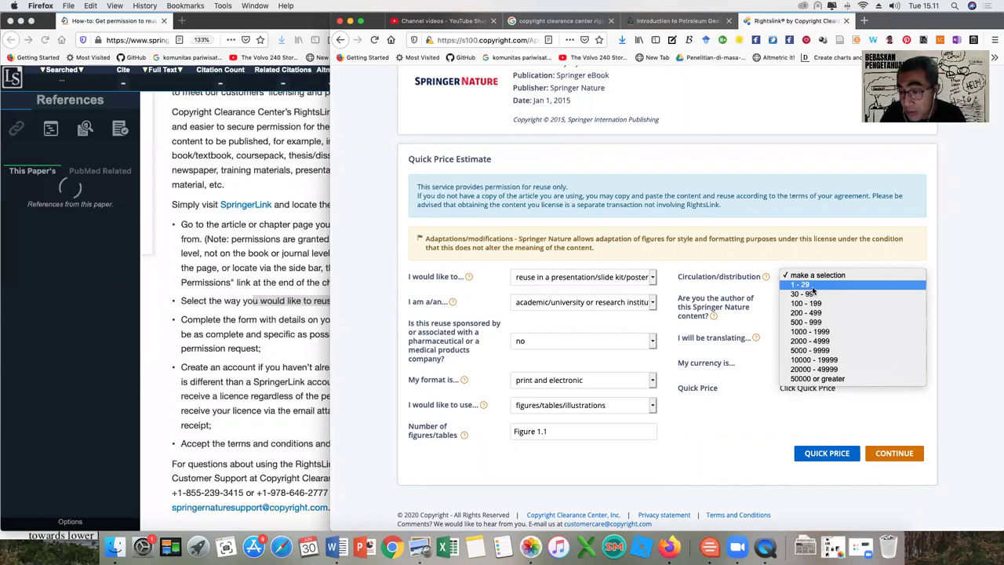
left_click(827, 342)
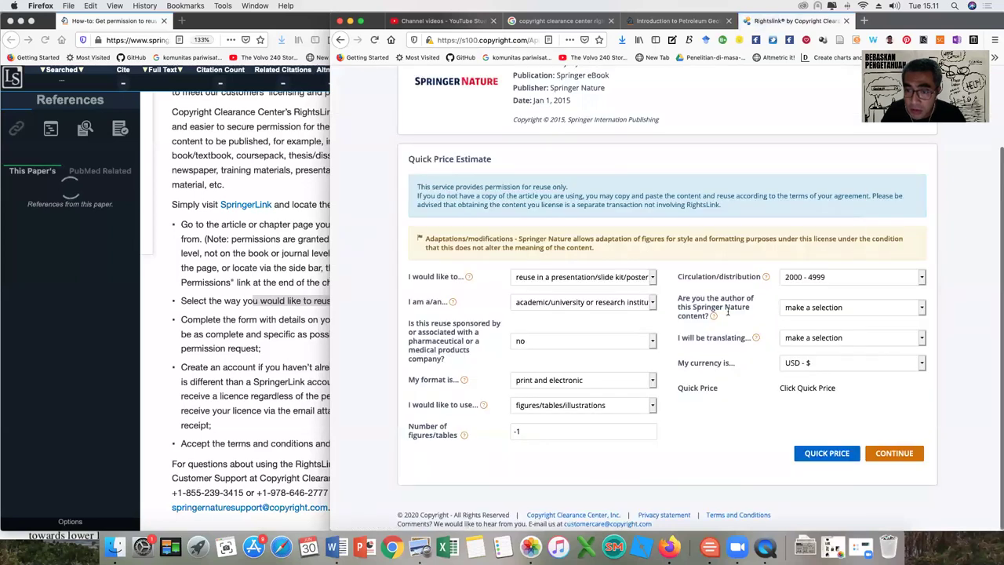
Mark yourself as author, choose no translation and USD, get a quick price, then correct the figure count to 1.
left_click(784, 313)
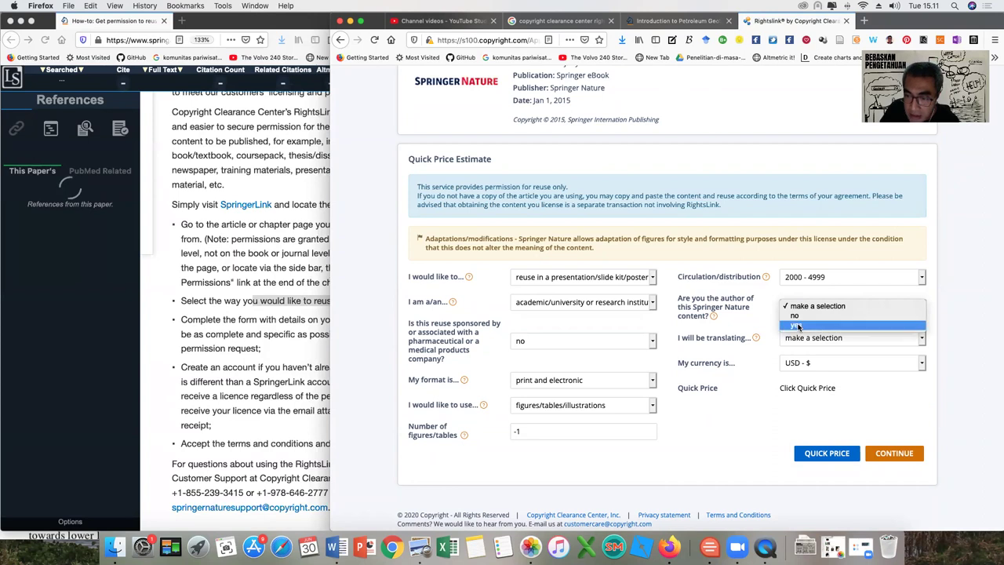
left_click(797, 325)
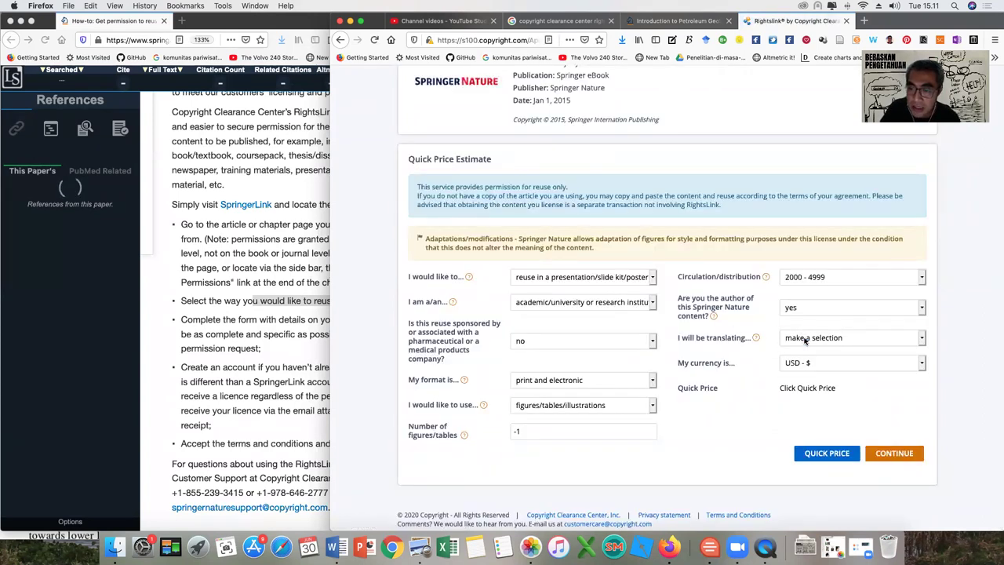
left_click(805, 339)
left_click(801, 361)
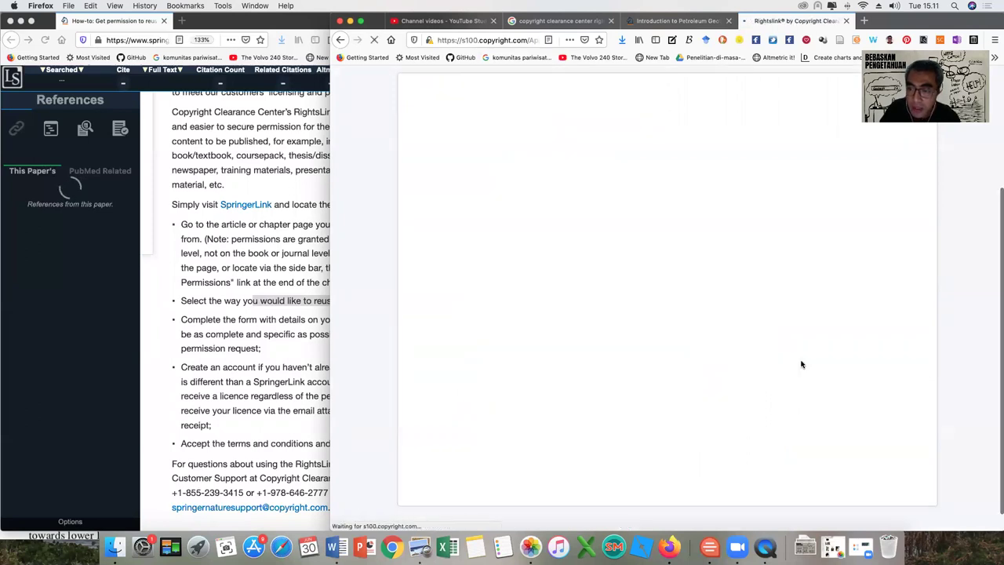
left_click(802, 364)
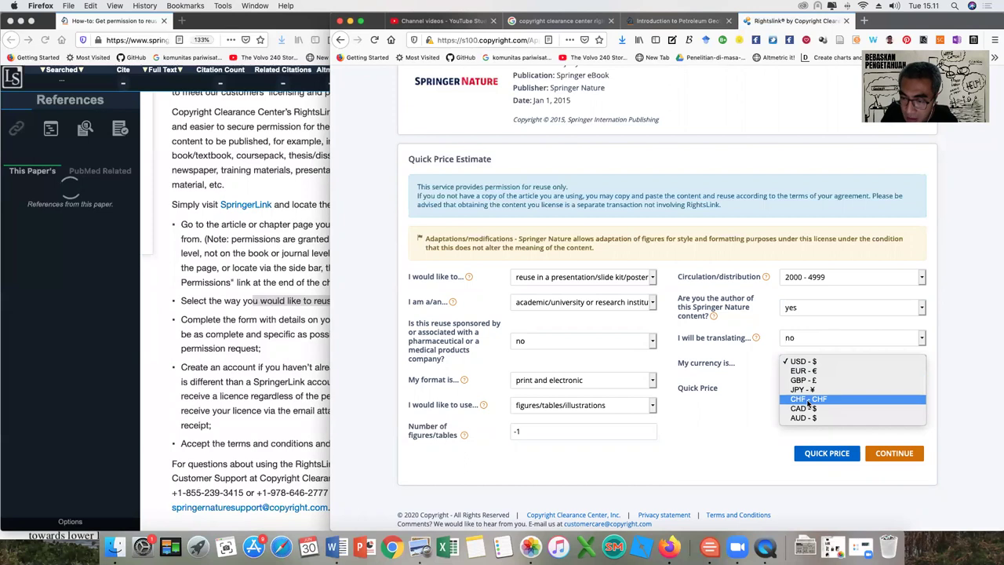
left_click(751, 418)
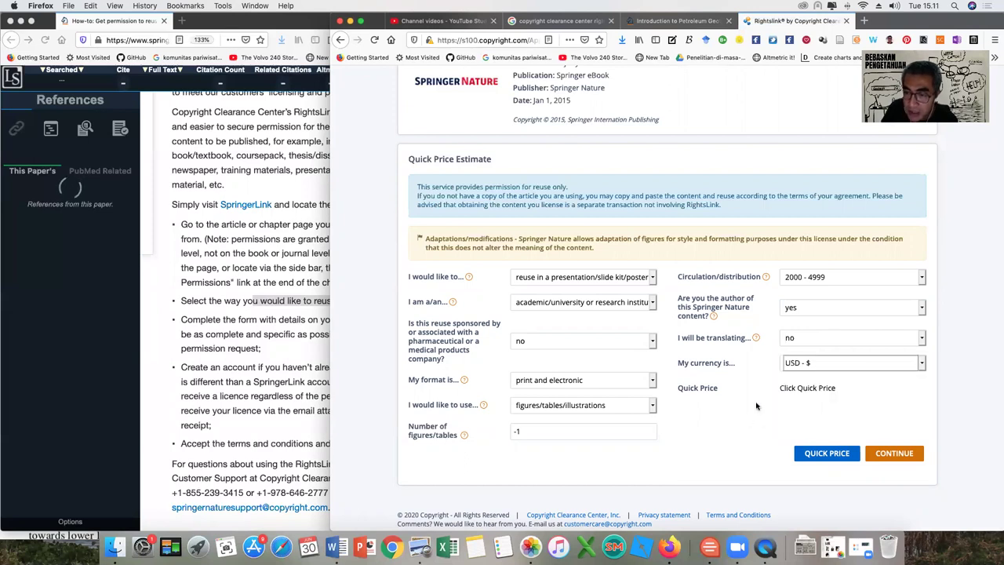
left_click(804, 388)
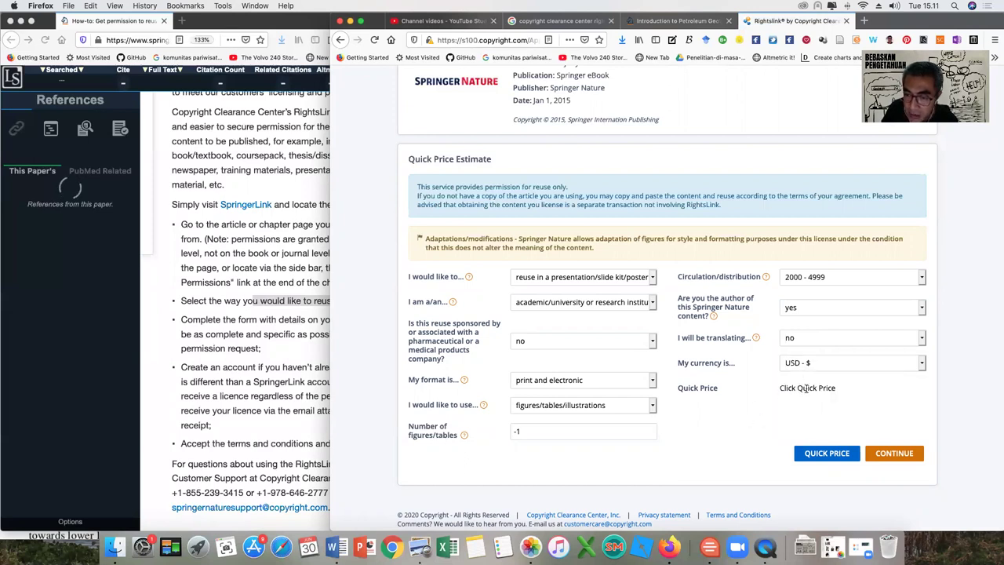
left_click(822, 454)
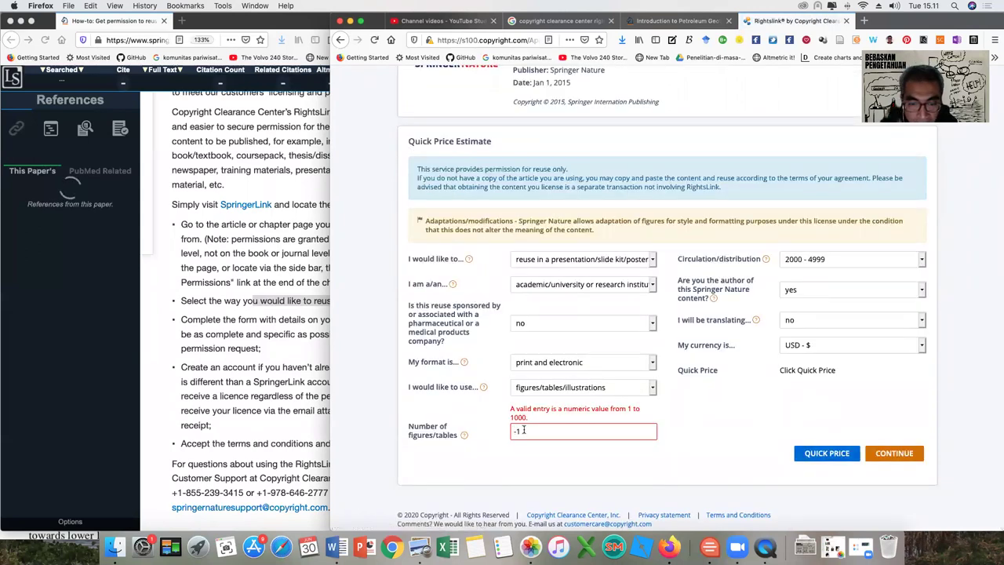
left_click_drag(524, 430, 497, 432)
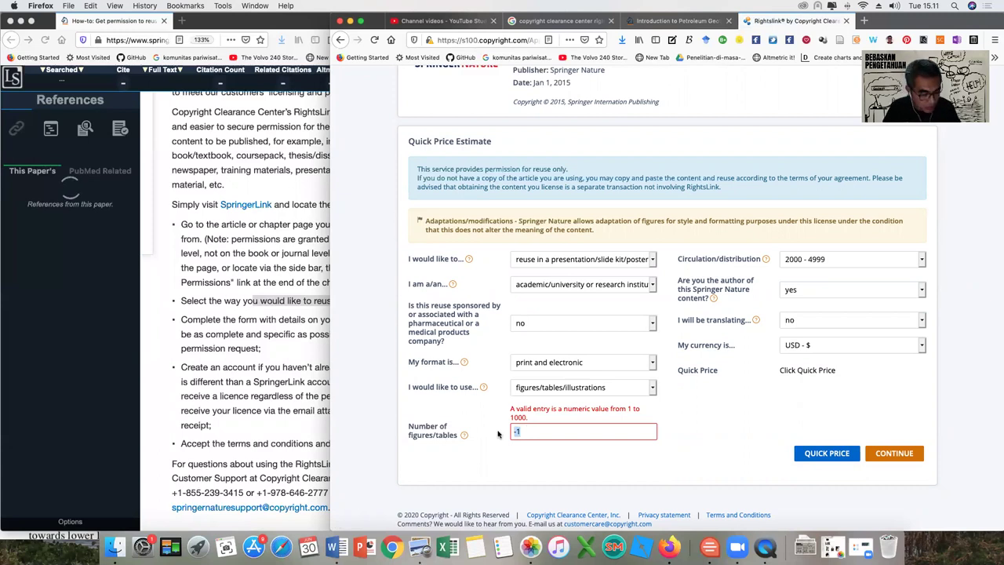
type("1")
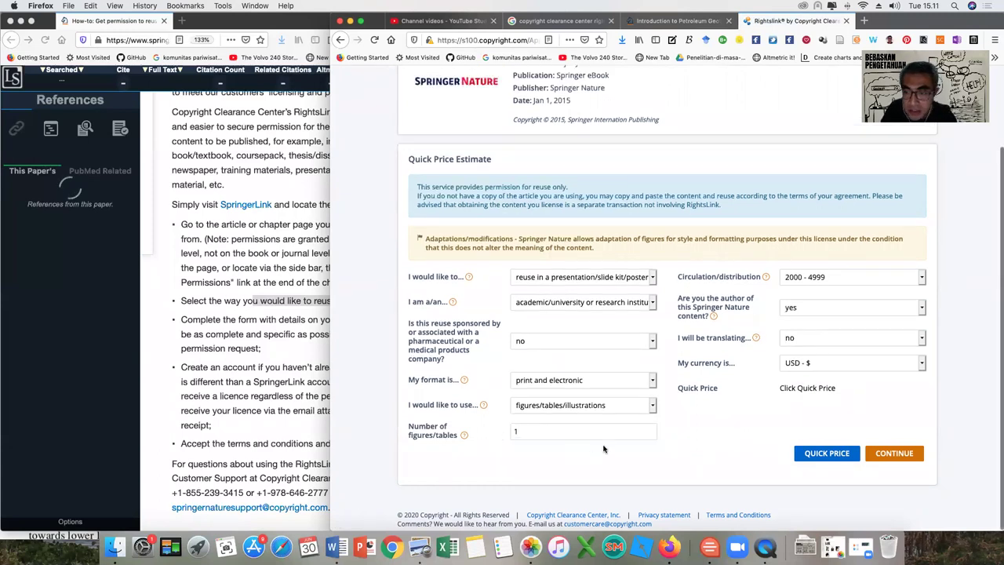
Recalculate the quick price for one figure, confirm it is 0.00 USD, and continue to order.
left_click(816, 455)
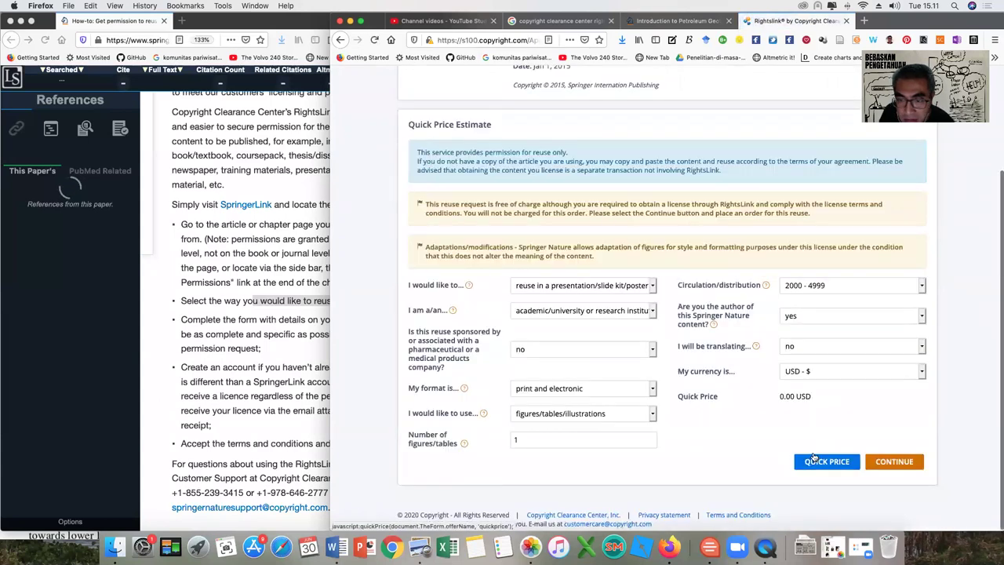
left_click_drag(775, 397, 815, 398)
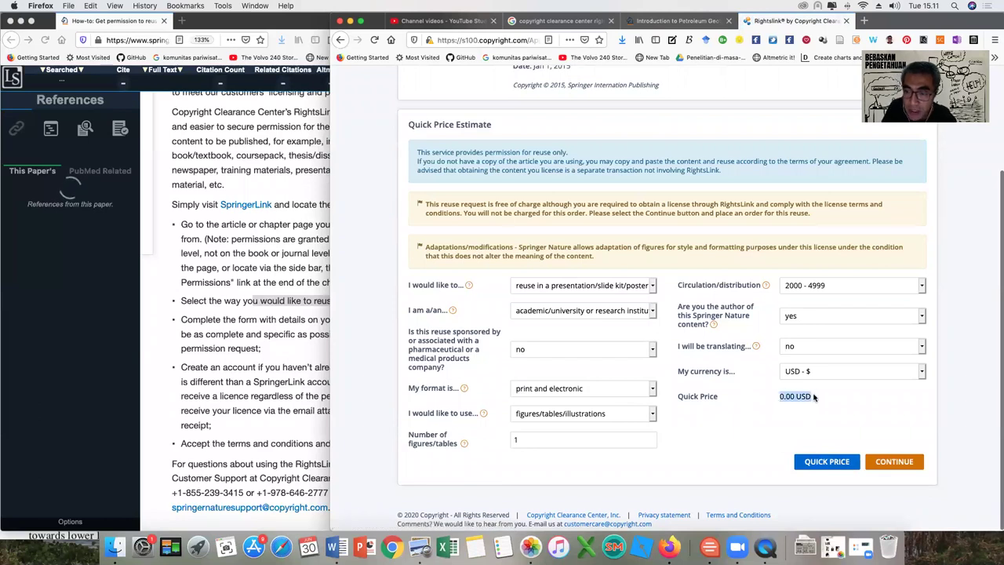
left_click(894, 461)
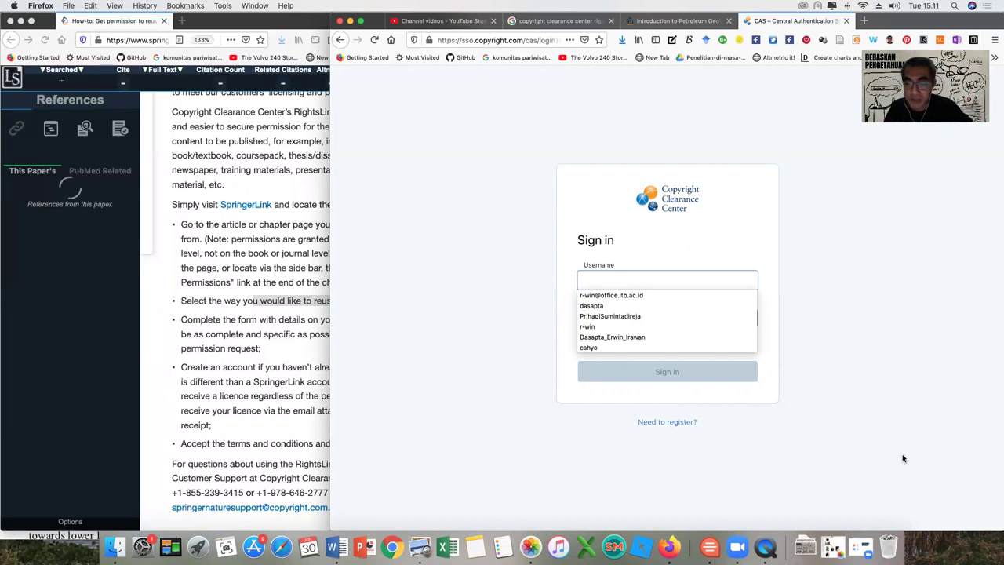
Dismiss the saved username suggestions and follow 'Need to register?' to create a new account.
left_click(887, 453)
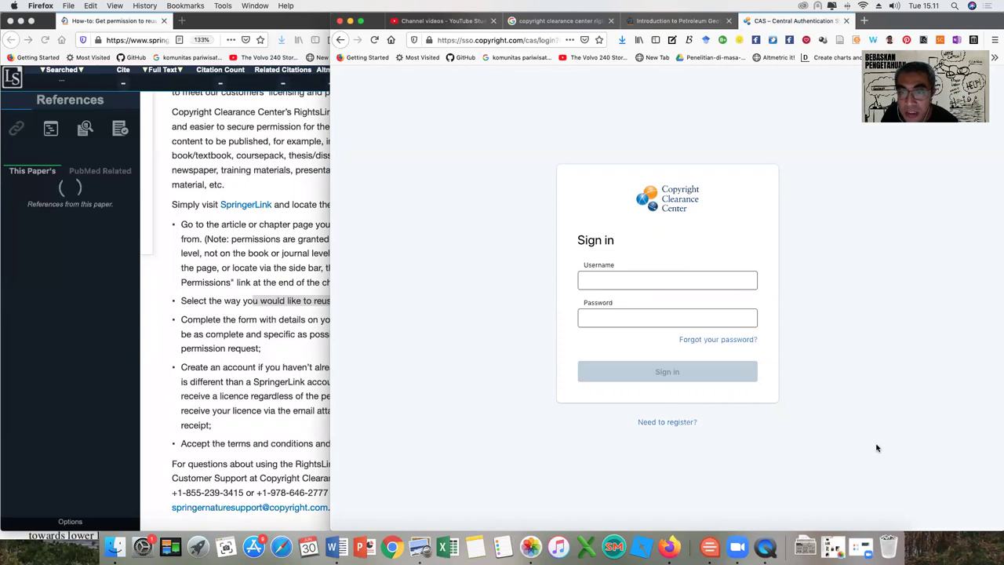
left_click(654, 281)
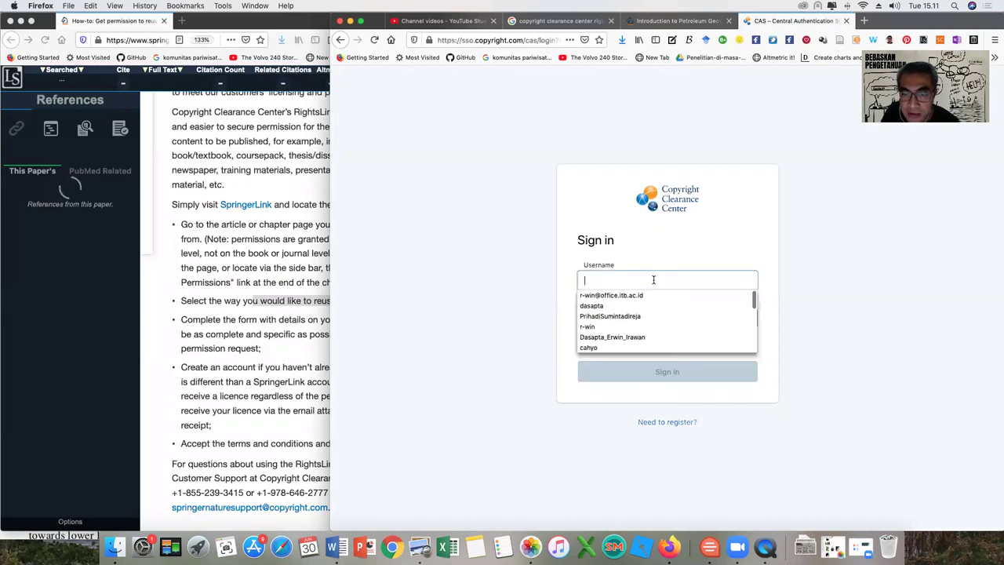
left_click(832, 332)
left_click(689, 421)
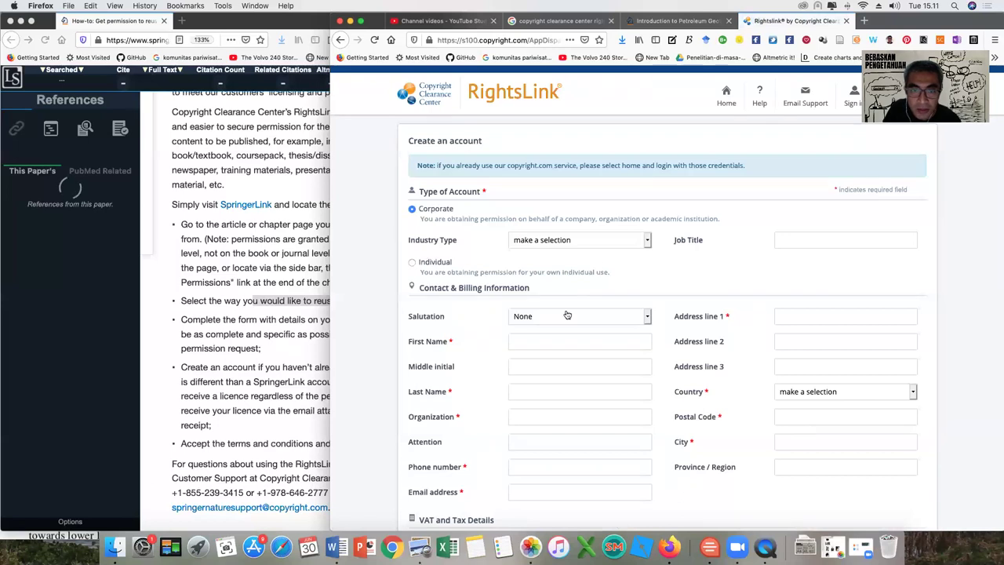
Set industry to Colleges, Universities and other Educational Services and job title to 'Lecturer/researcher'.
left_click(553, 240)
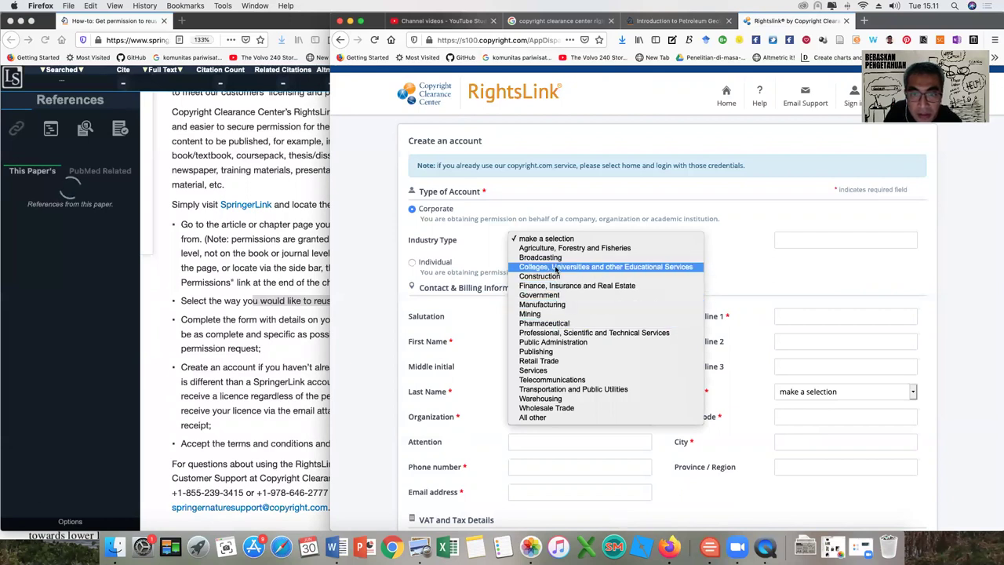
left_click(554, 267)
left_click(813, 241)
type("Lecturer")
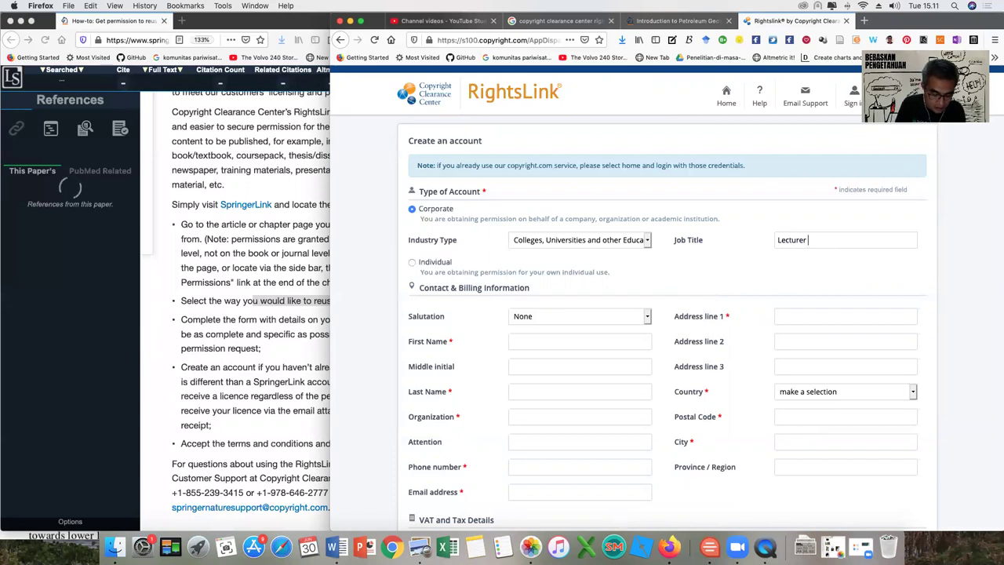
type("/researcher")
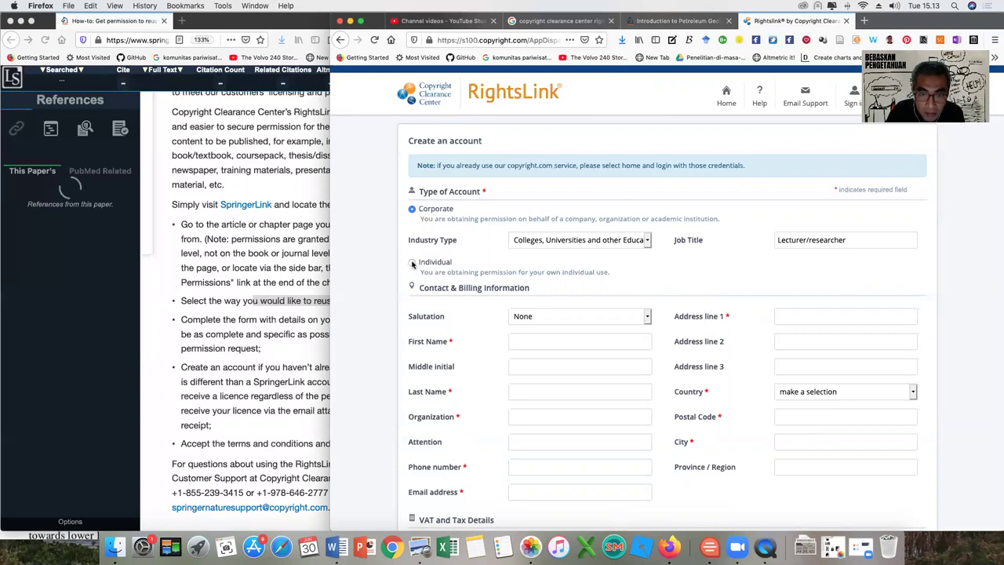
Make it an Individual account with salutation Dr. and enter the applicant's first, middle and last names.
left_click(413, 263)
left_click(562, 287)
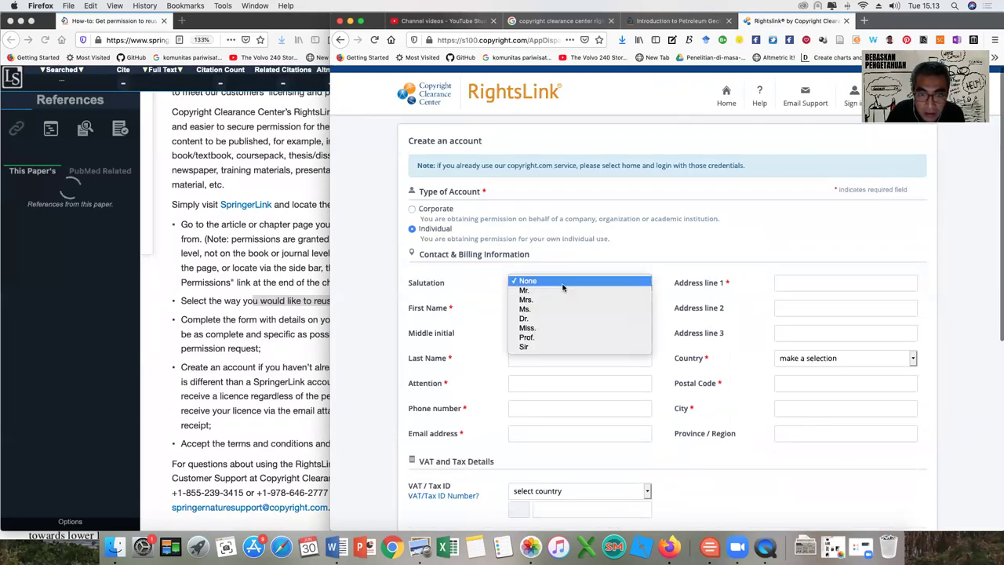
left_click(558, 318)
left_click(552, 309)
type("Dasapta Erwi")
key("BackSpace")
key("BackSpace")
key("BackSpace")
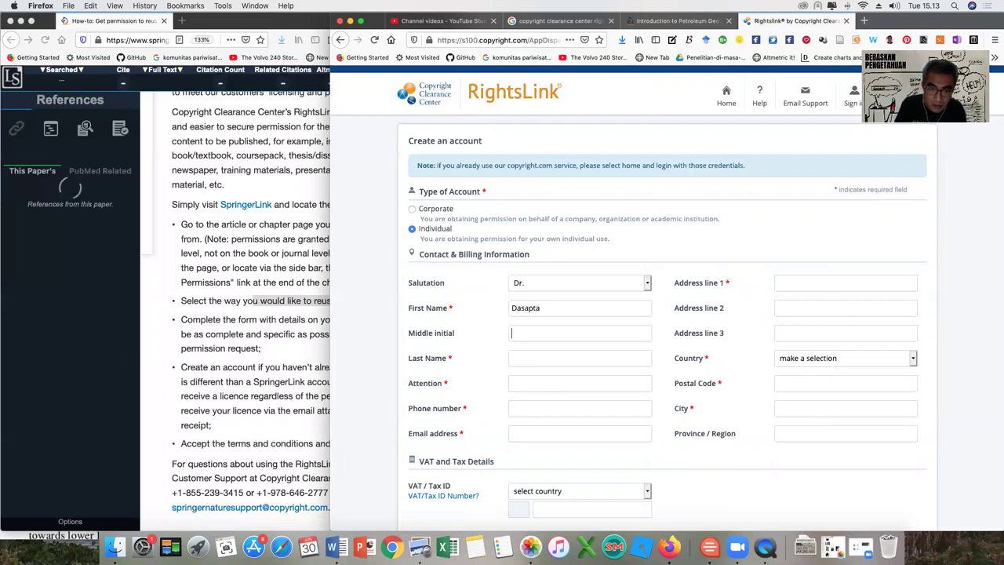
type("E")
key("Tab")
type("Iraw")
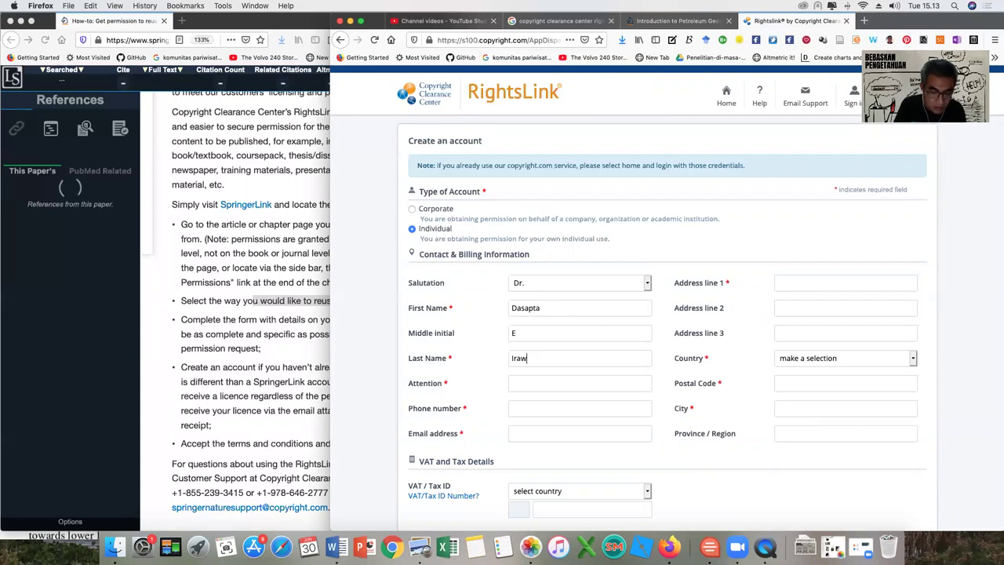
key("Tab")
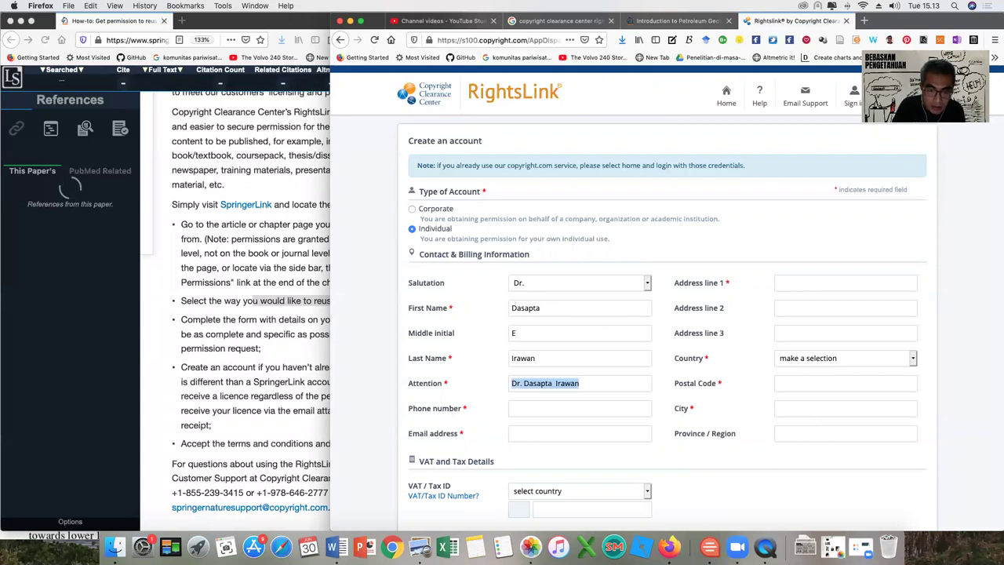
Trim the autofilled attention line to the applicant's surname and begin entering the phone number.
left_click(587, 383)
double_click(568, 383)
left_click(555, 382)
key("BackSpace")
key("BackSpace")
key("BackSpace")
key("BackSpace")
key("BackSpace")
key("BackSpace")
key("BackSpace")
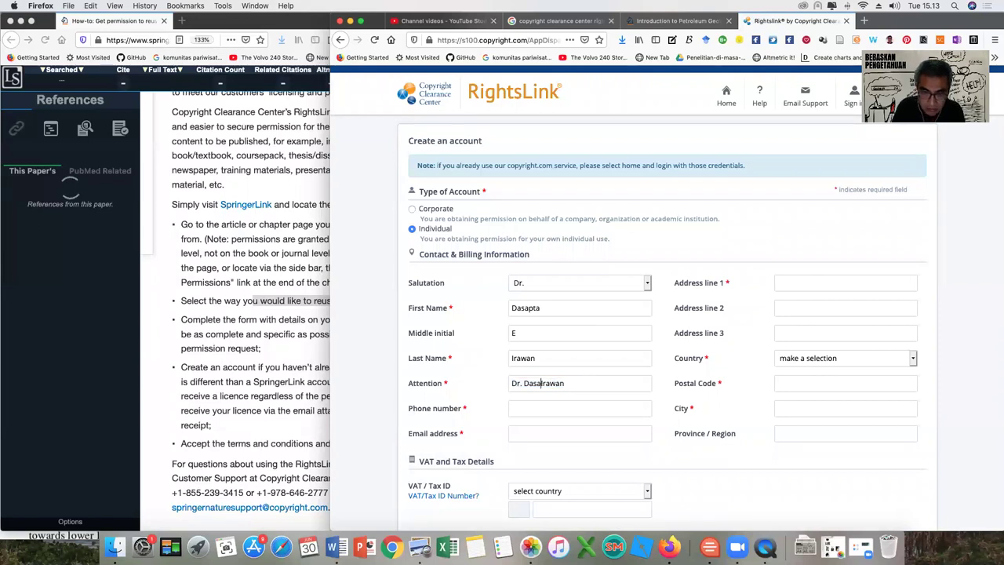
key("BackSpace")
left_click(582, 407)
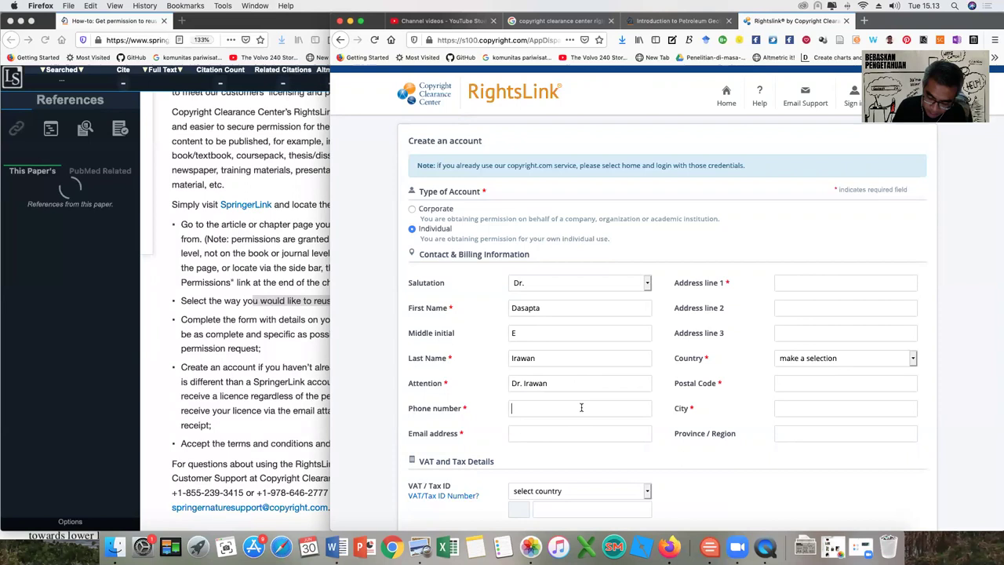
type("0")
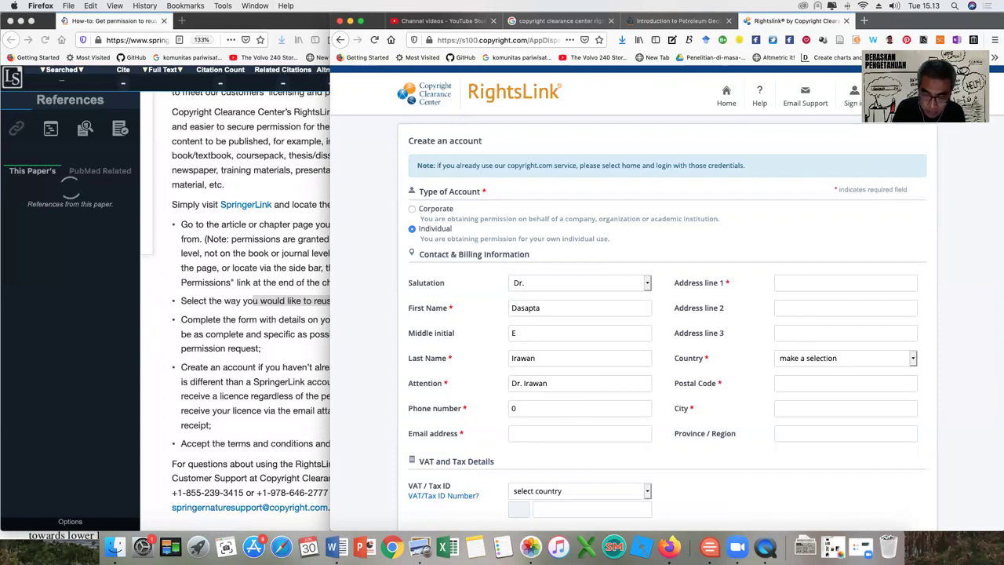
type("8")
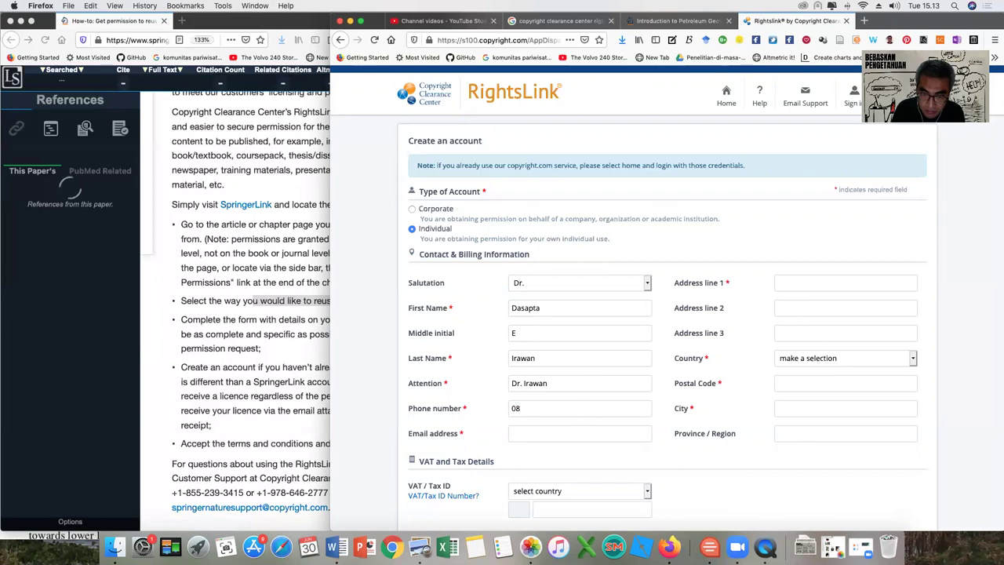